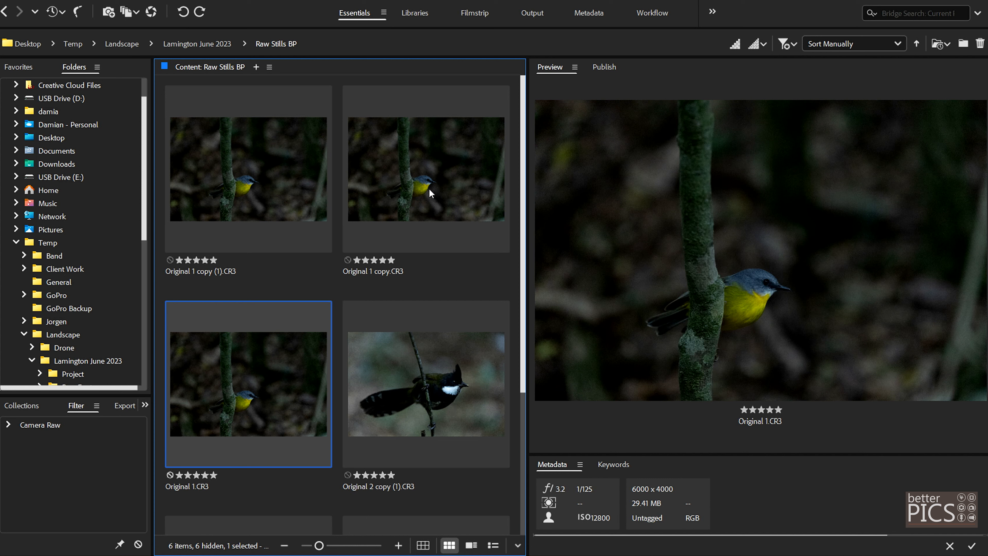
# - Compare the previews of Original 1 copy (1).CR3, Original 1 copy.CR3 and Original 1.CR3
pyautogui.click(449, 202)
pyautogui.click(273, 172)
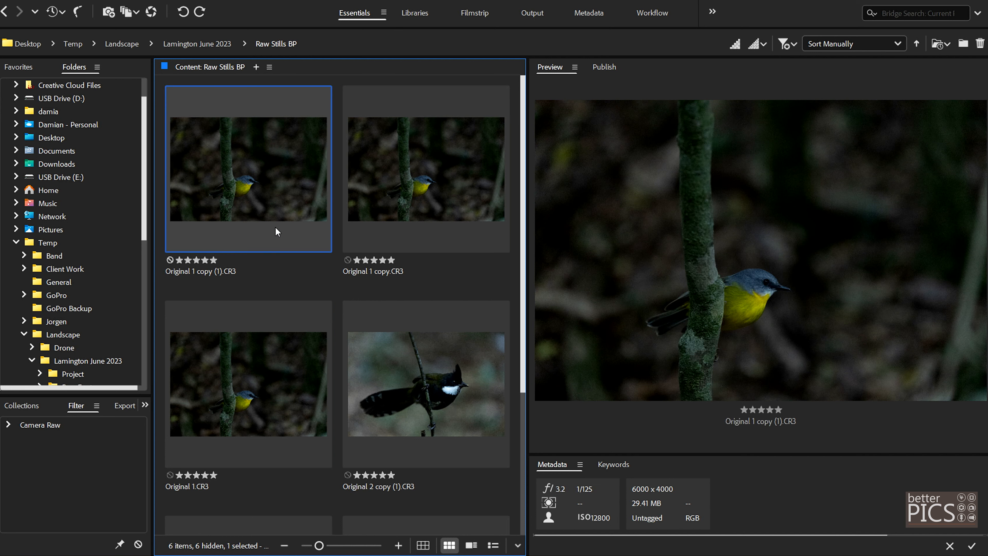
pyautogui.click(253, 371)
pyautogui.click(394, 216)
pyautogui.click(292, 209)
pyautogui.click(439, 210)
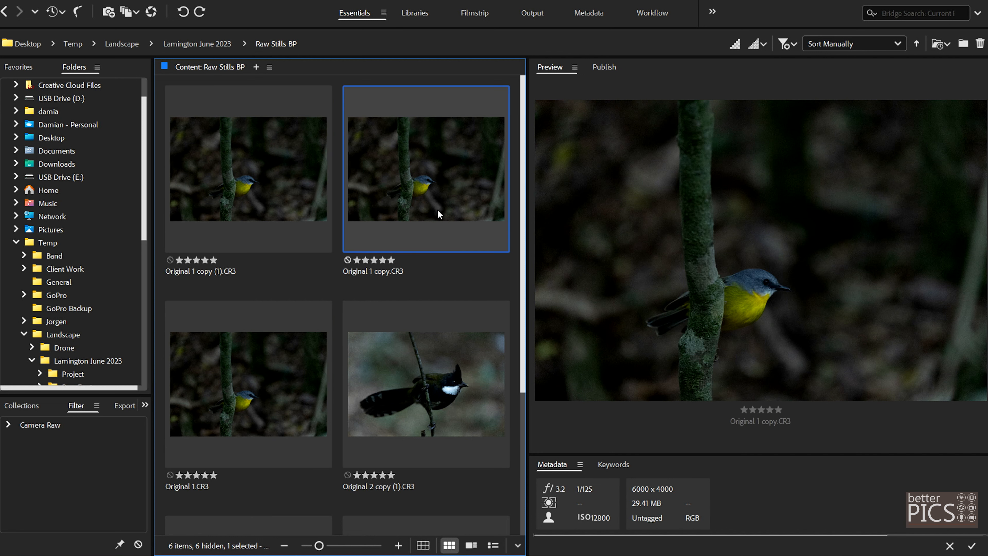
pyautogui.click(286, 396)
pyautogui.click(285, 214)
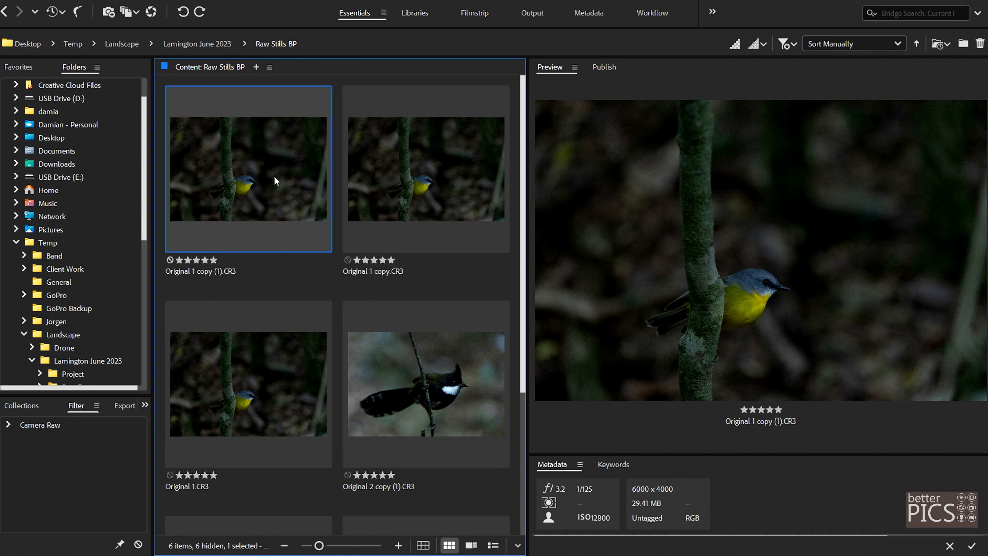
pyautogui.click(437, 180)
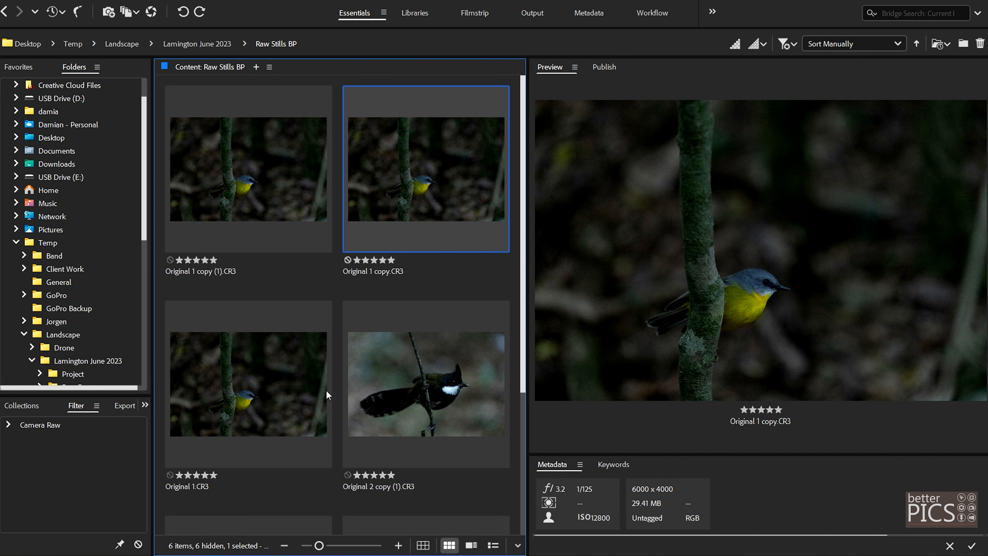
pyautogui.click(300, 380)
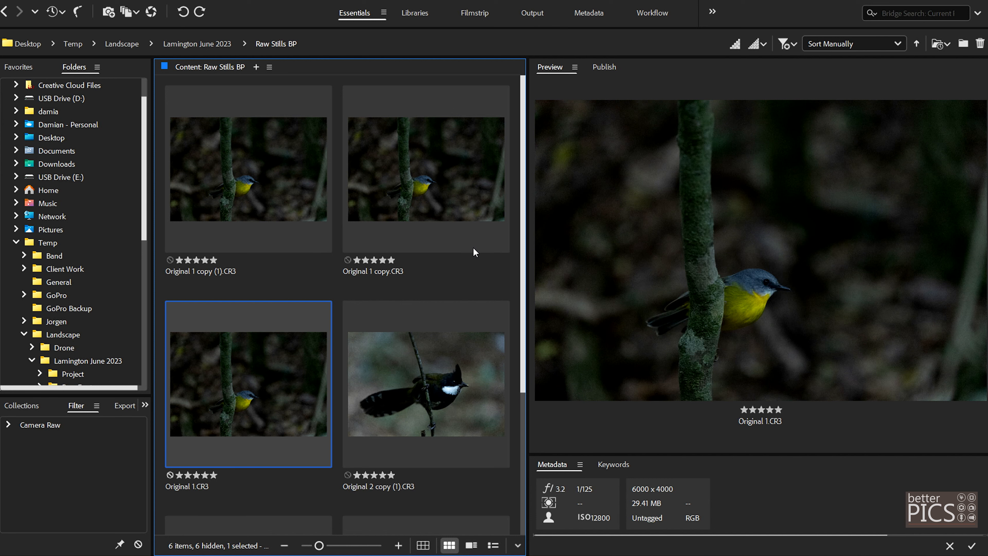
# - Open Original 1 copy (1).CR3, Original 1 copy.CR3 and Original 1.CR3 together in Camera Raw
pyautogui.press('Up')
pyautogui.keyDown('shift'); pyautogui.click(257, 379); pyautogui.keyUp('shift')
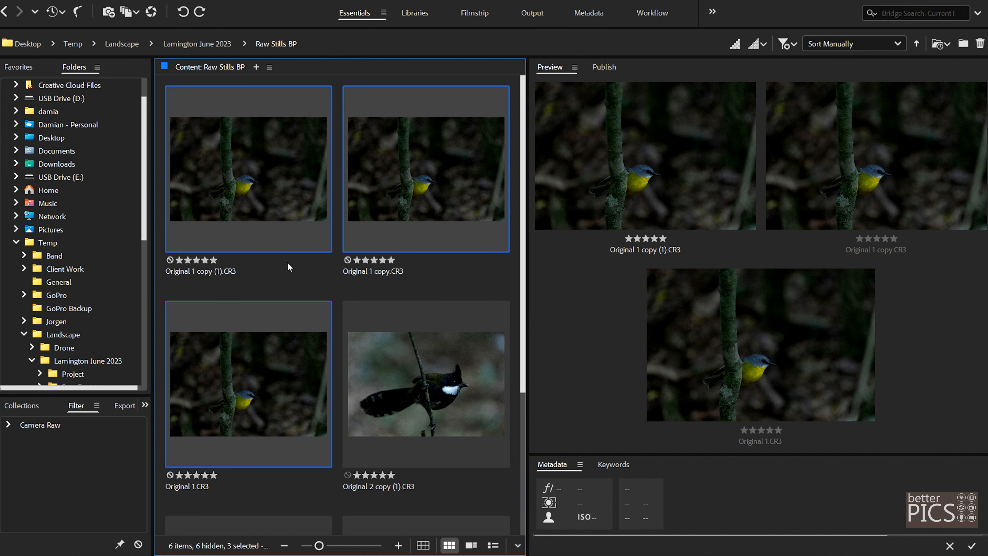
pyautogui.rightClick(291, 154)
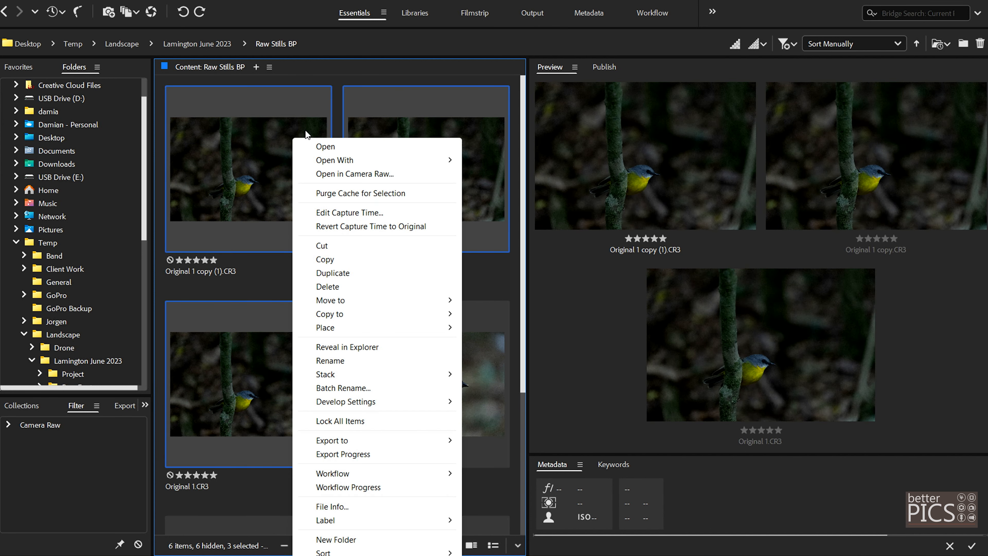
pyautogui.click(383, 175)
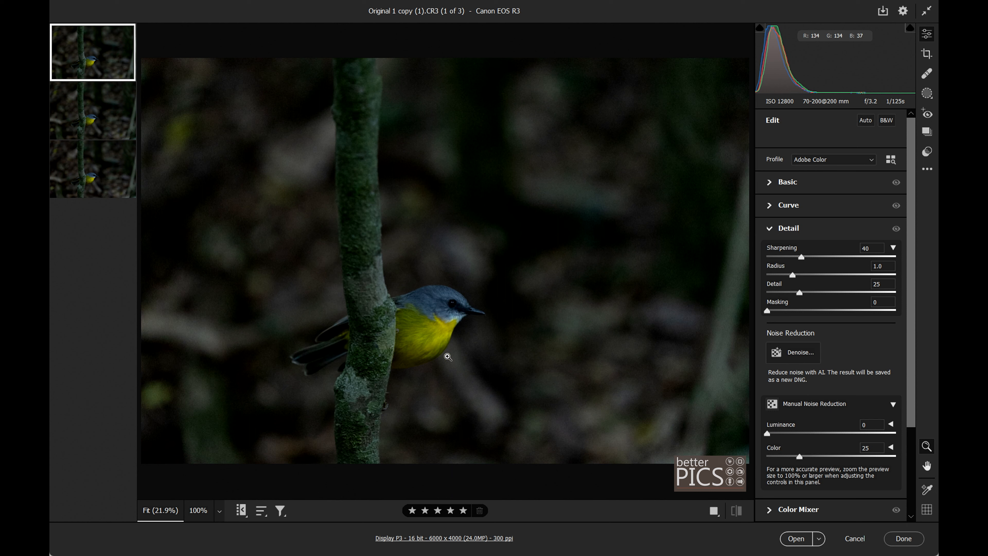
# - Examine the noise around the bird's head at 100% in each of the three raw photos
pyautogui.click(453, 304)
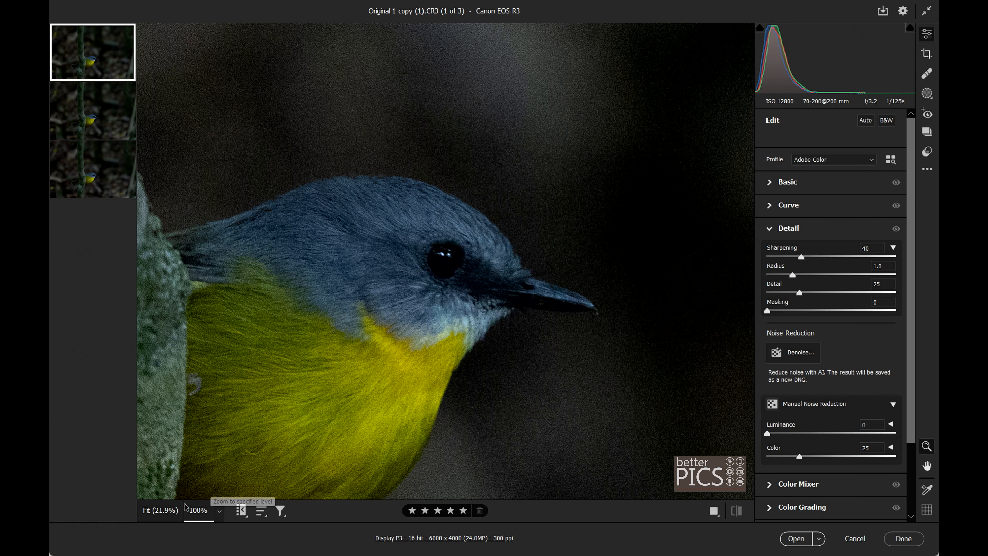
pyautogui.click(93, 123)
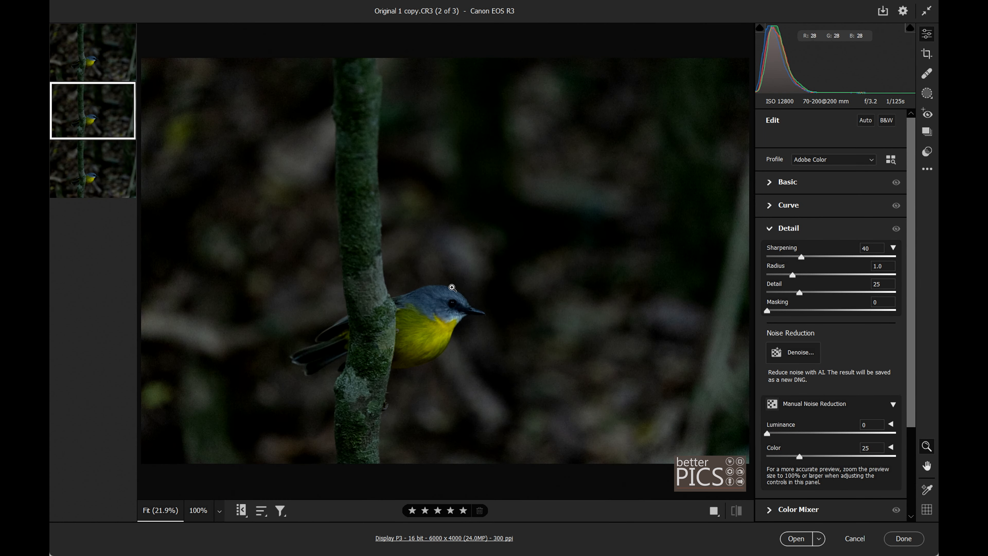
pyautogui.click(453, 303)
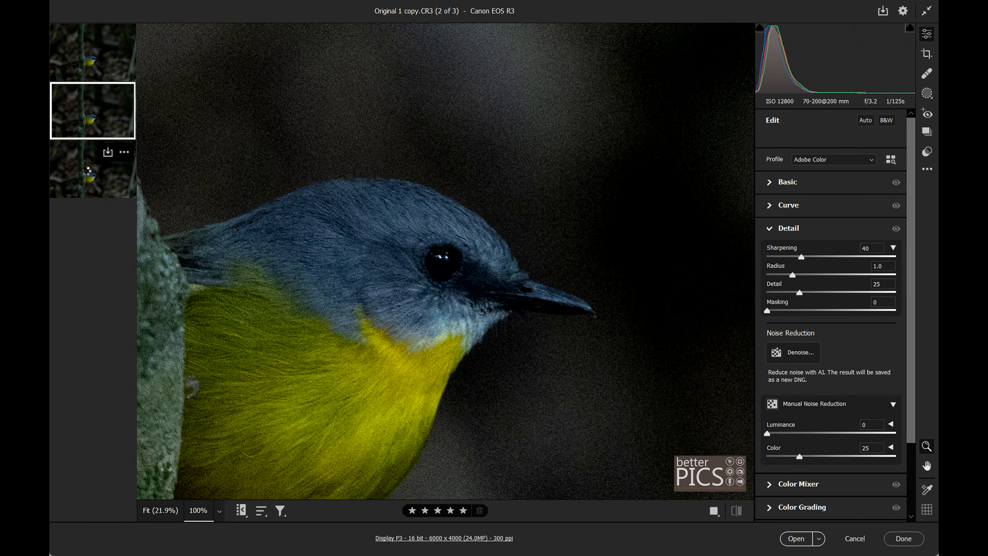
pyautogui.click(88, 169)
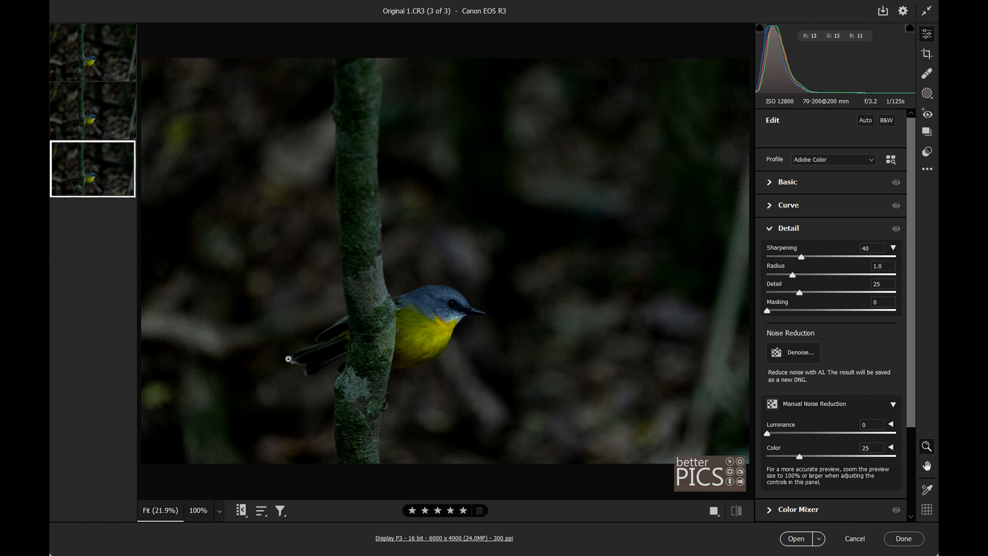
pyautogui.click(454, 303)
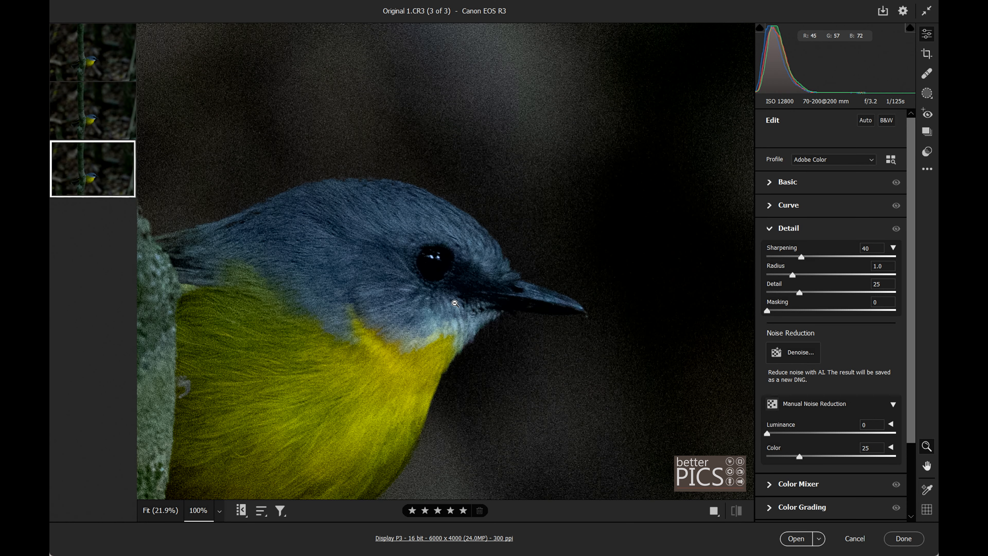
pyautogui.click(86, 71)
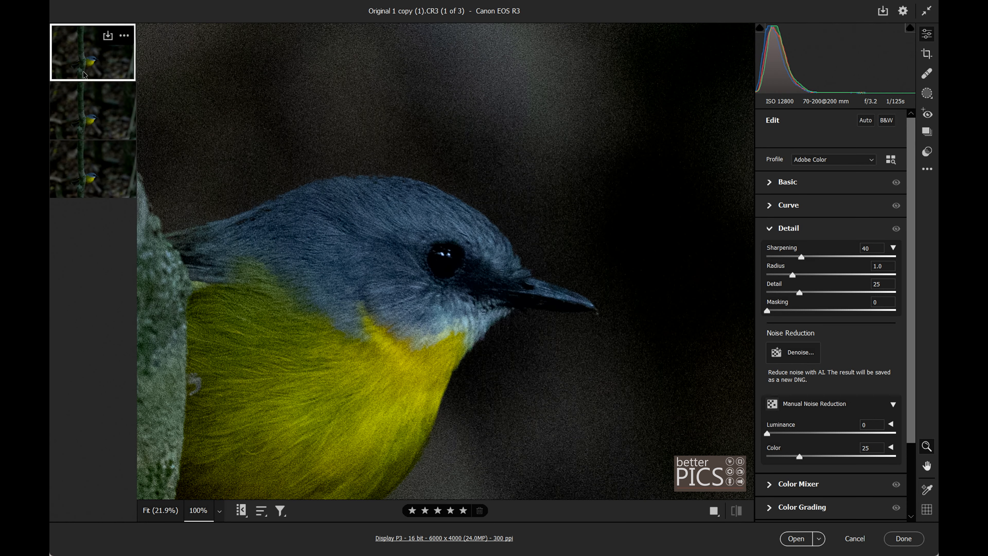
pyautogui.click(93, 125)
pyautogui.click(86, 177)
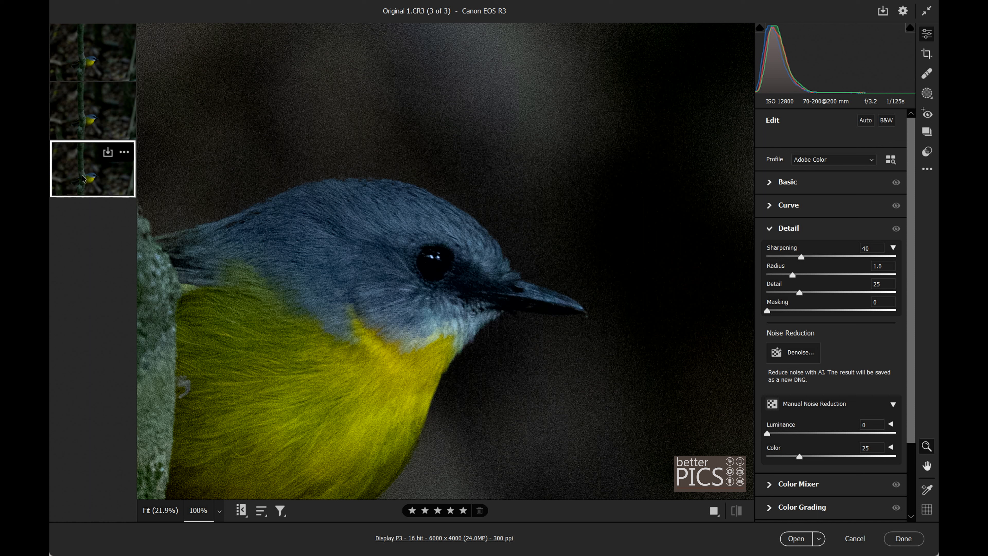
pyautogui.click(81, 67)
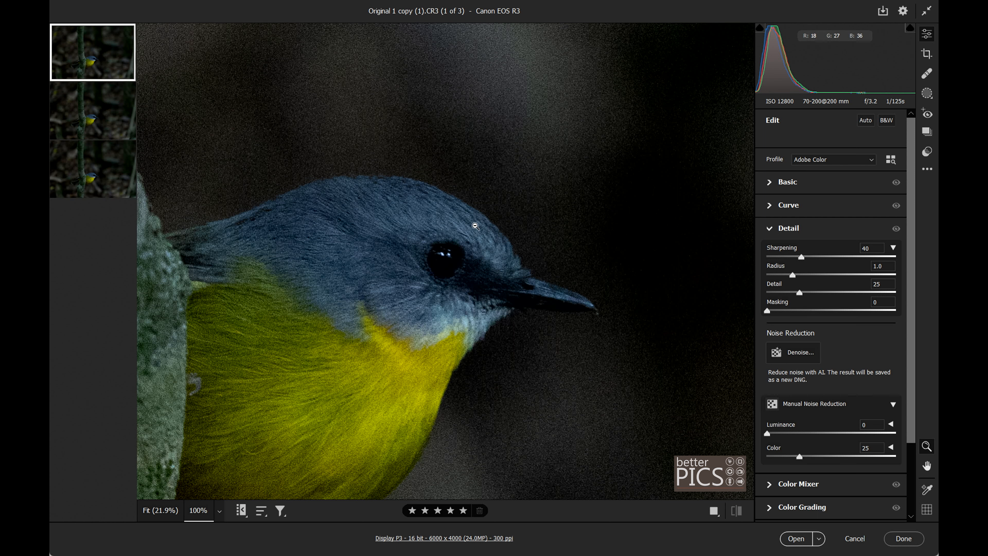
# - Set the manual Luminance noise reduction of Original 1 copy.CR3 to 25
pyautogui.click(79, 121)
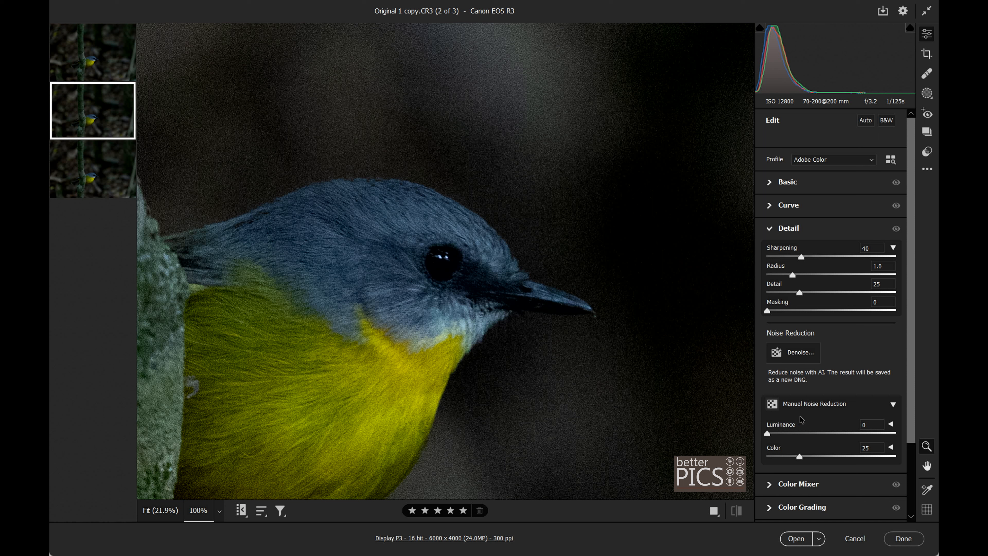
pyautogui.click(793, 433)
pyautogui.moveTo(795, 435); pyautogui.dragTo(801, 437)
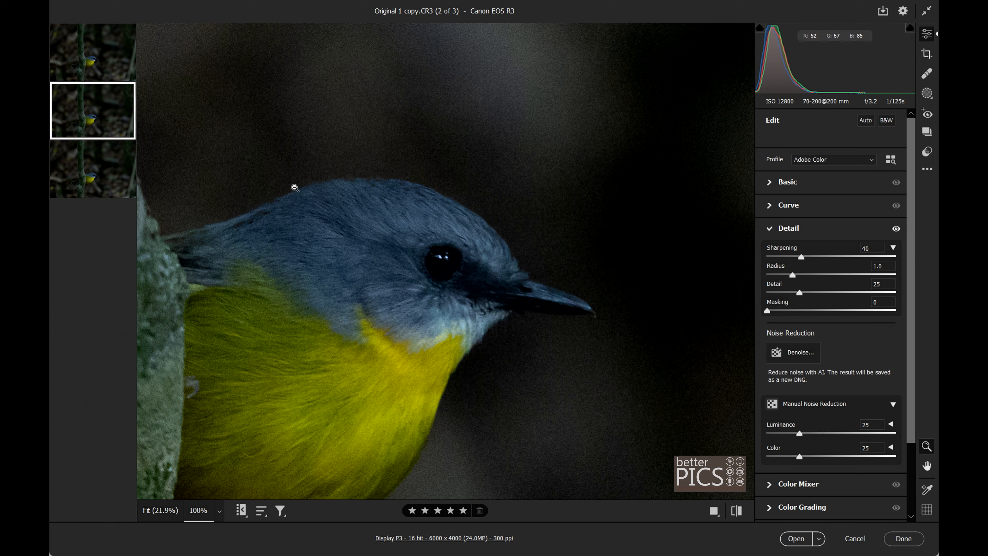
# - Open AI Denoise for Original 1.CR3, inspect the trunk in its preview and move the Enhance dialog clear of the bird
pyautogui.click(82, 181)
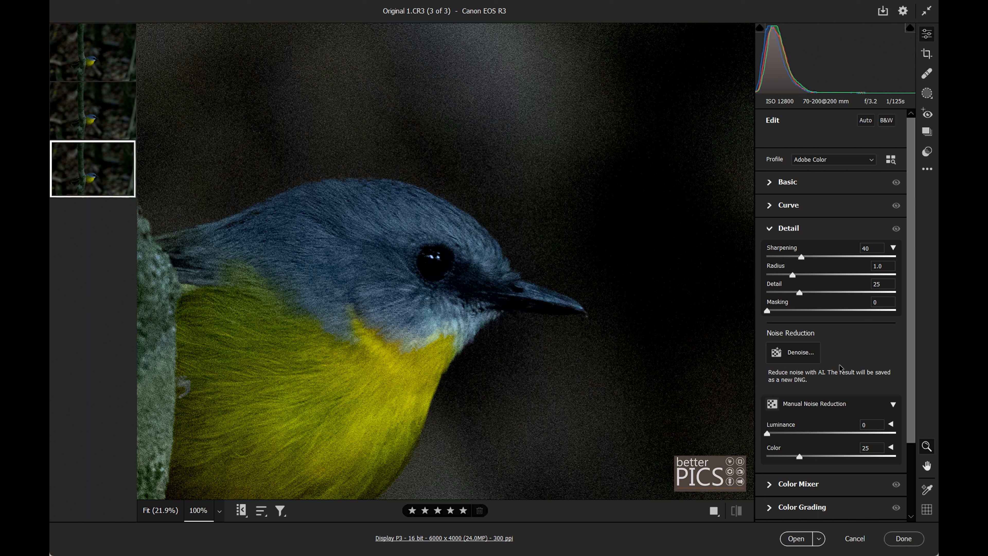
pyautogui.click(793, 352)
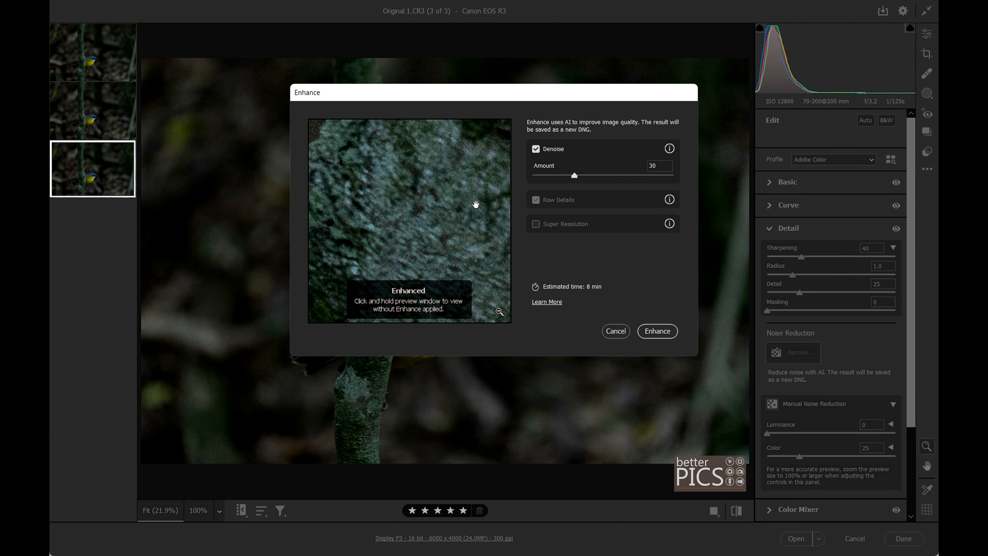
pyautogui.moveTo(474, 203); pyautogui.dragTo(395, 279)
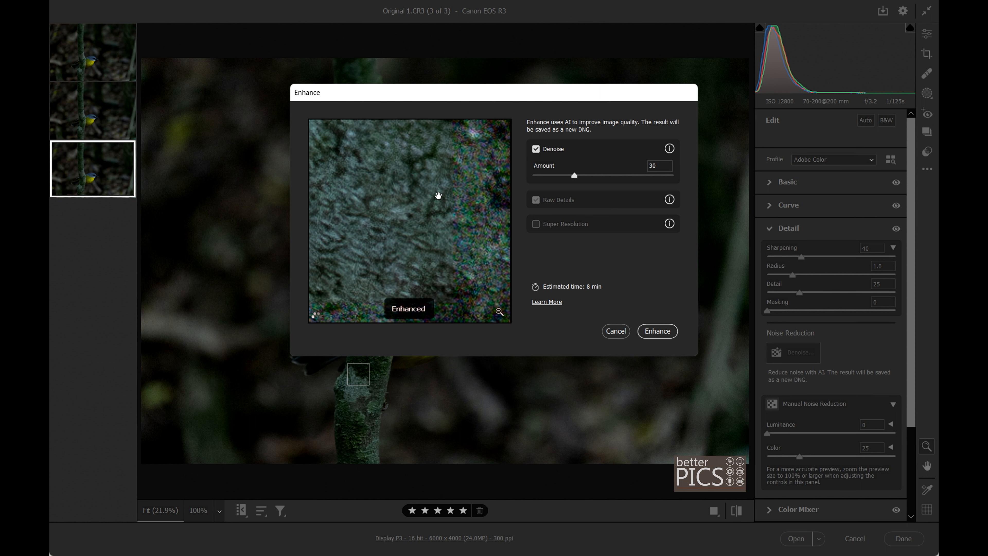
pyautogui.moveTo(438, 196); pyautogui.dragTo(442, 211)
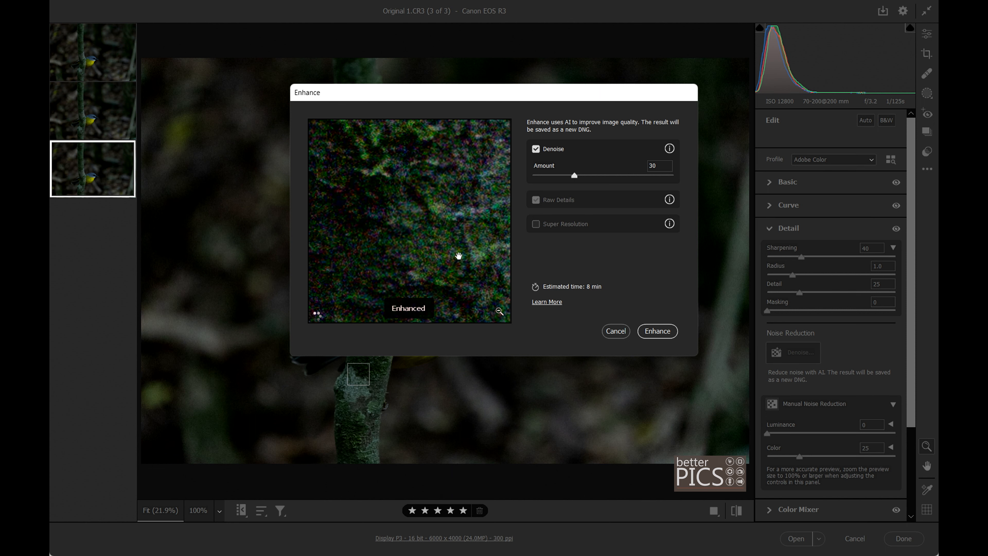
pyautogui.moveTo(456, 254); pyautogui.dragTo(662, 32)
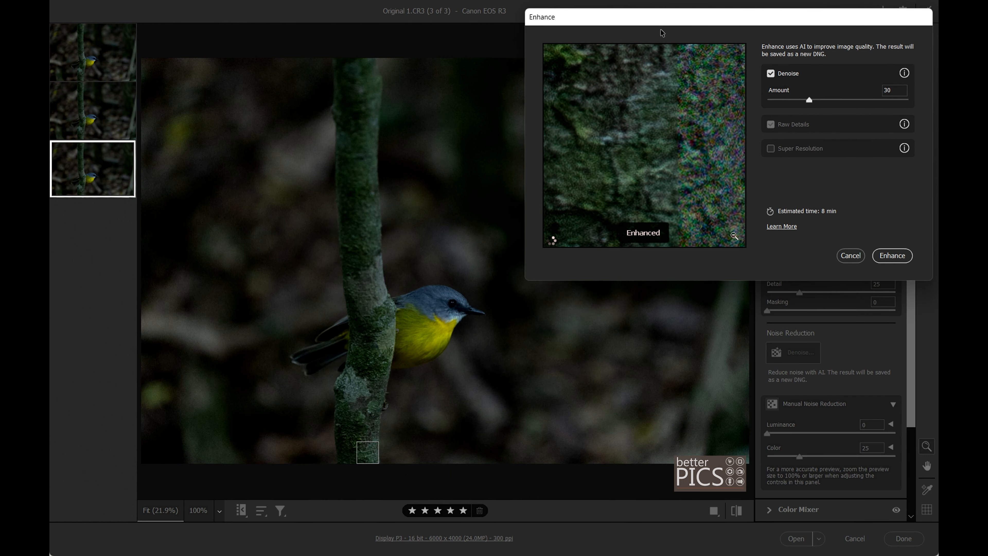
# - Preview the denoising on the bird's eye and surrounding feathers, and run Enhance on Original 1.CR3
pyautogui.click(453, 302)
pyautogui.scroll(-3, 673, 156)
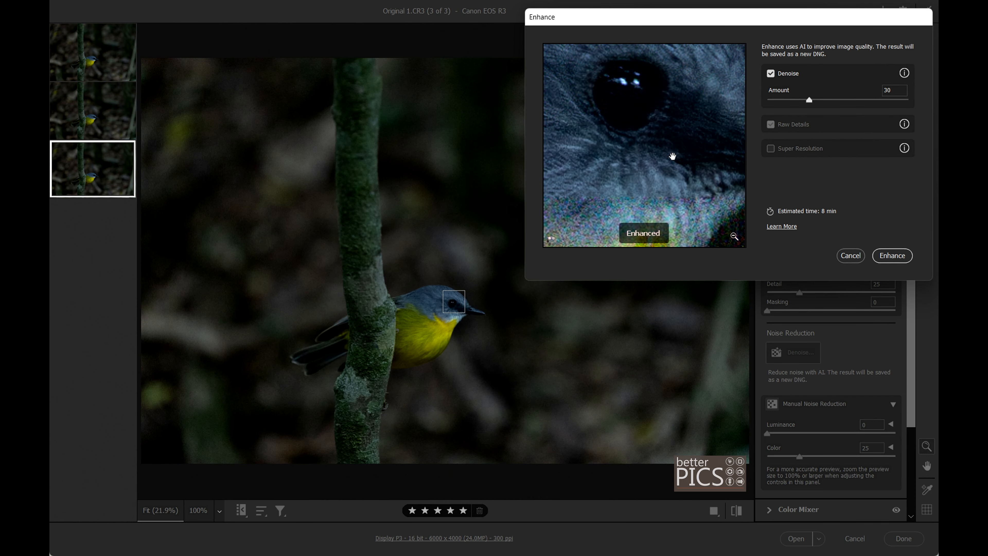
pyautogui.scroll(3, 677, 132)
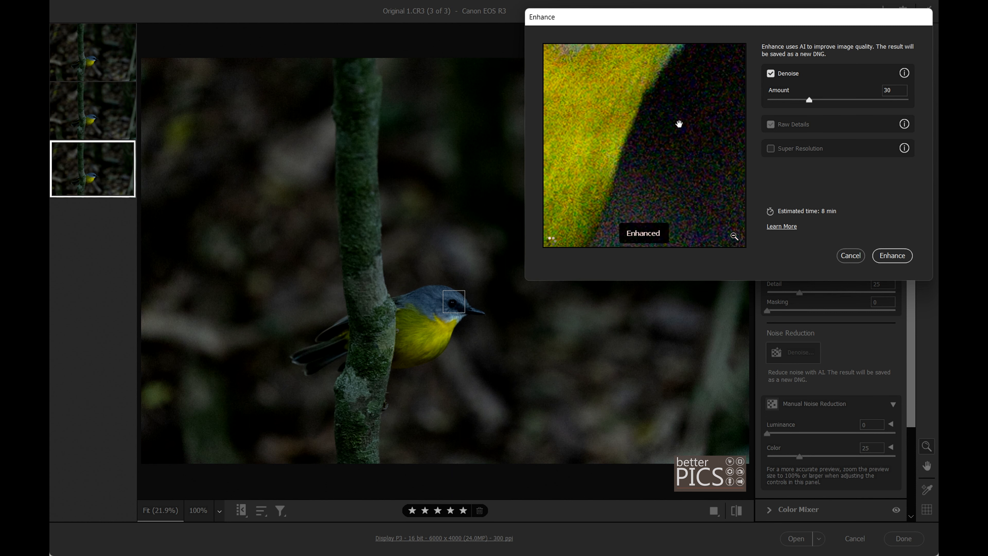
pyautogui.moveTo(683, 127); pyautogui.dragTo(644, 170)
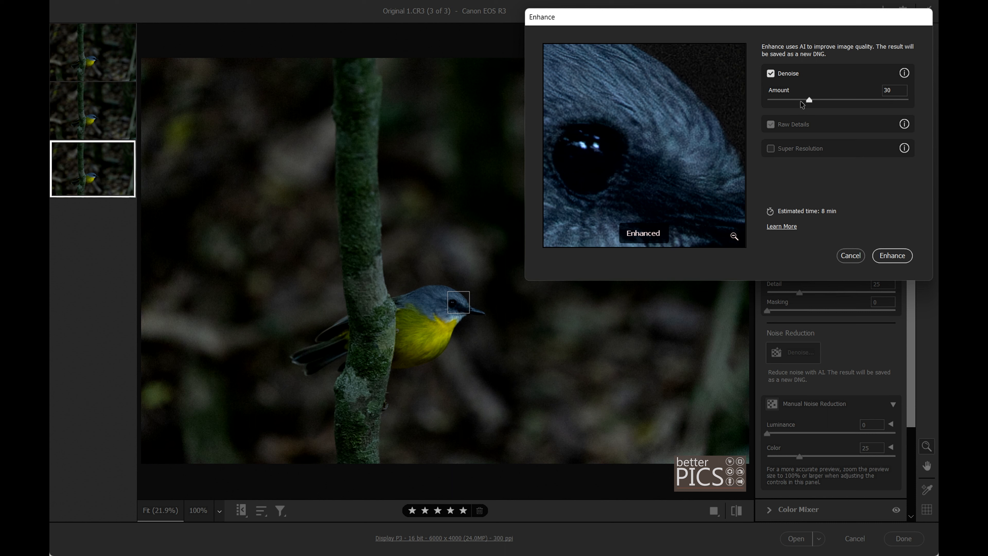
pyautogui.moveTo(800, 102); pyautogui.dragTo(804, 103)
pyautogui.click(891, 256)
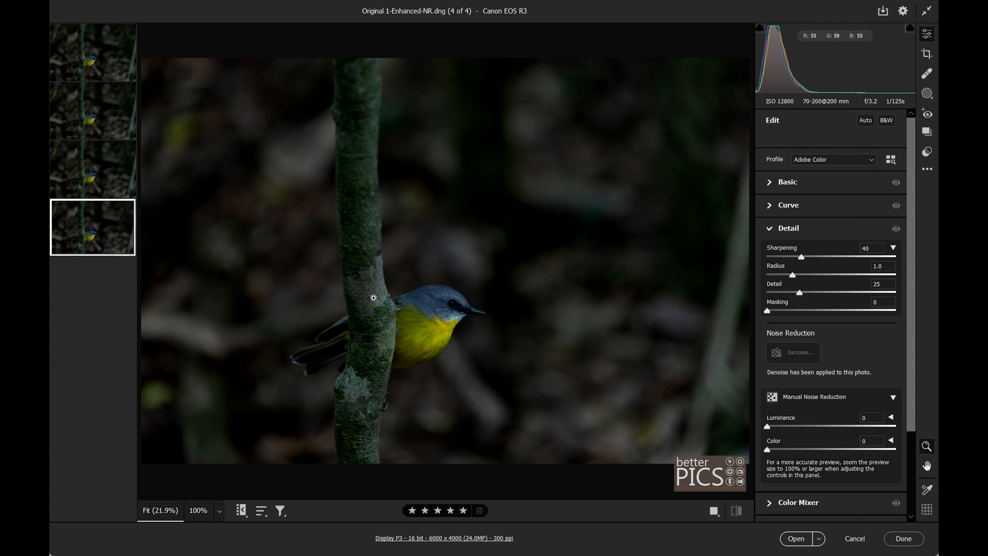
# - Compare the bird's head at 100% in Original 1-Enhanced-NR.dng with the unedited and manually noise-reduced copies
pyautogui.click(452, 304)
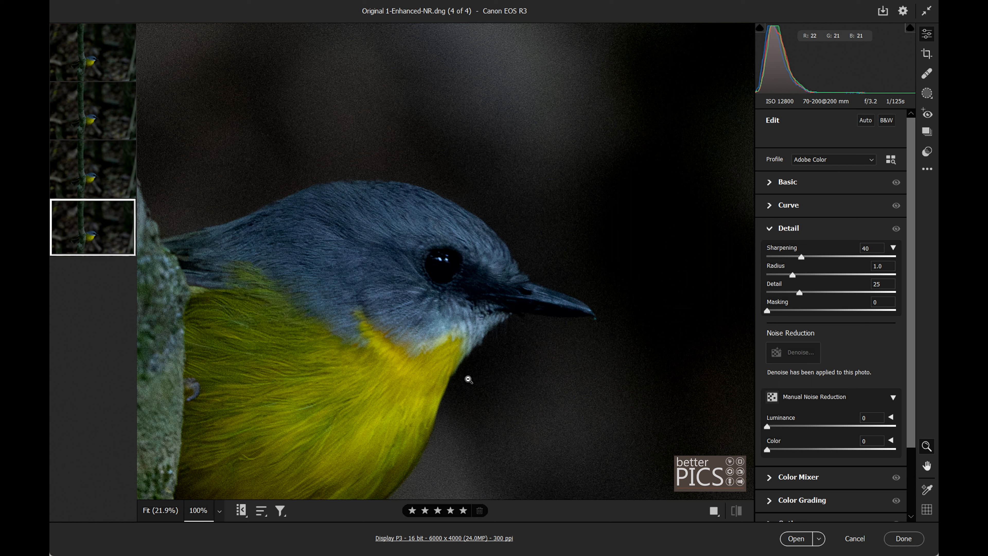
pyautogui.moveTo(102, 247)
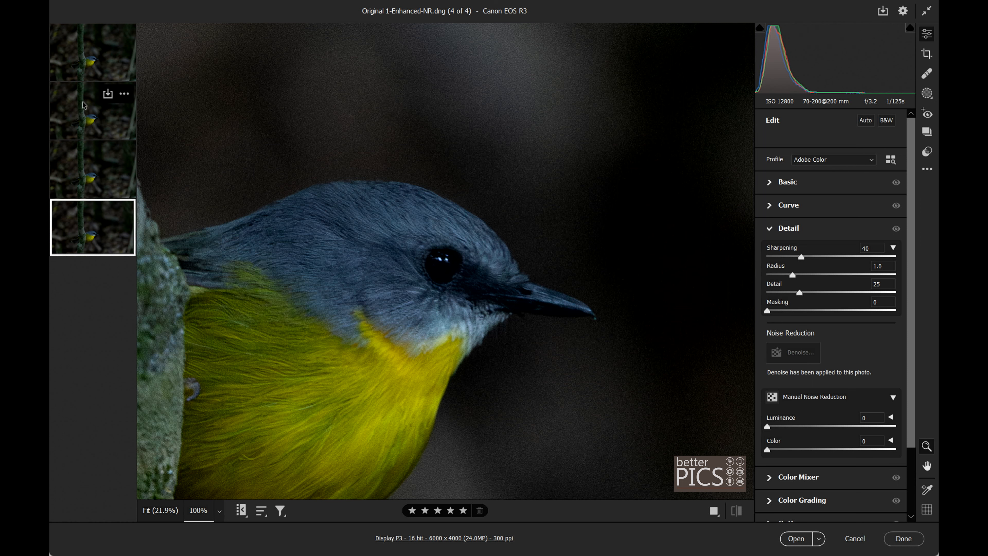
pyautogui.click(80, 64)
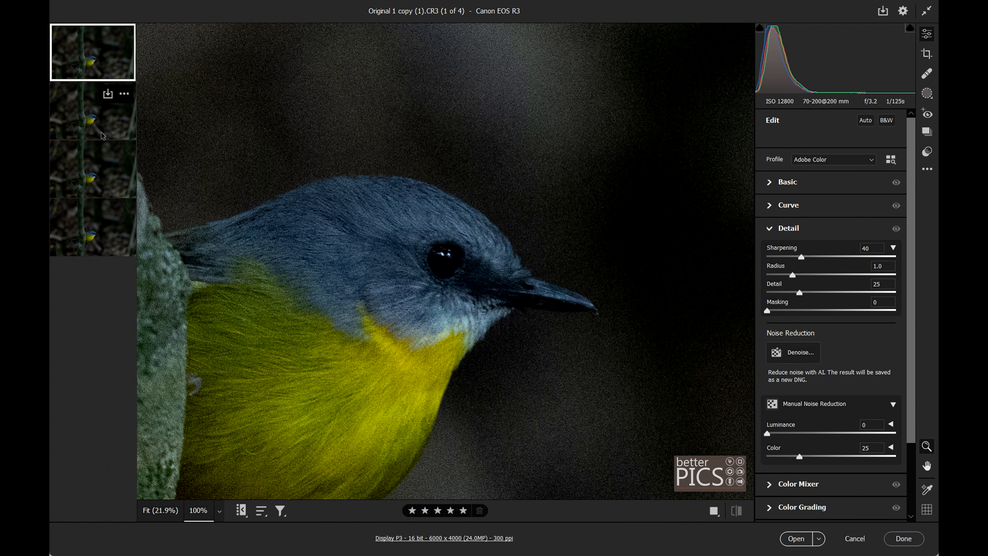
pyautogui.click(75, 127)
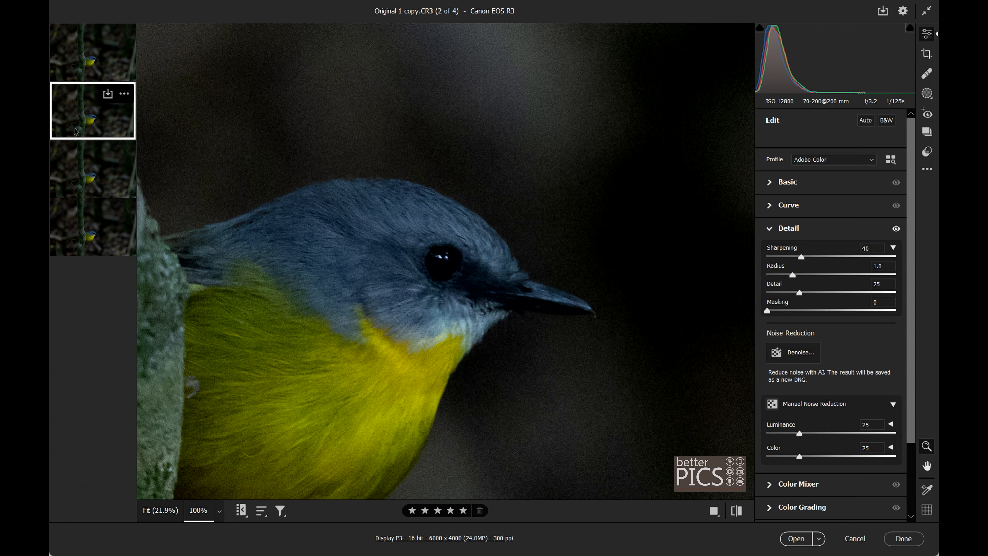
pyautogui.click(79, 243)
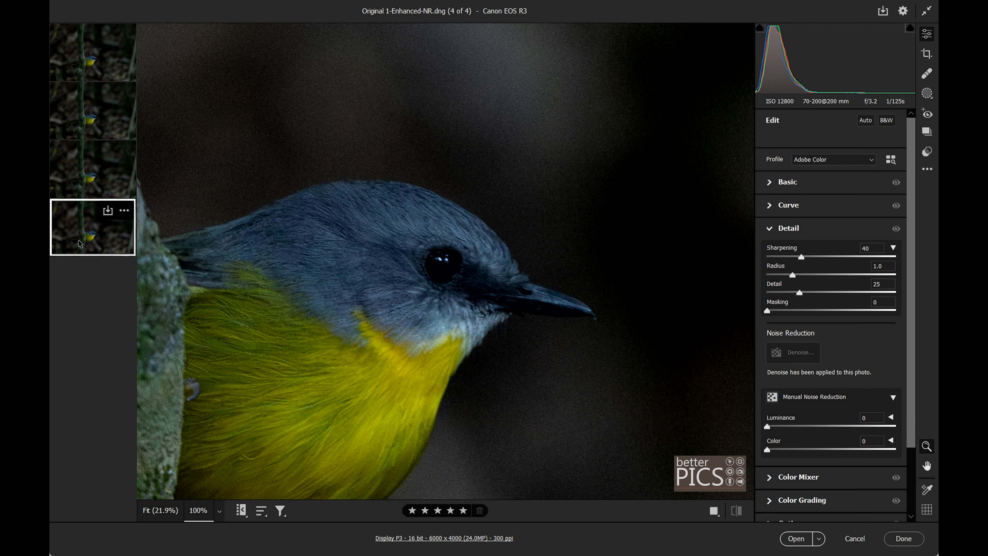